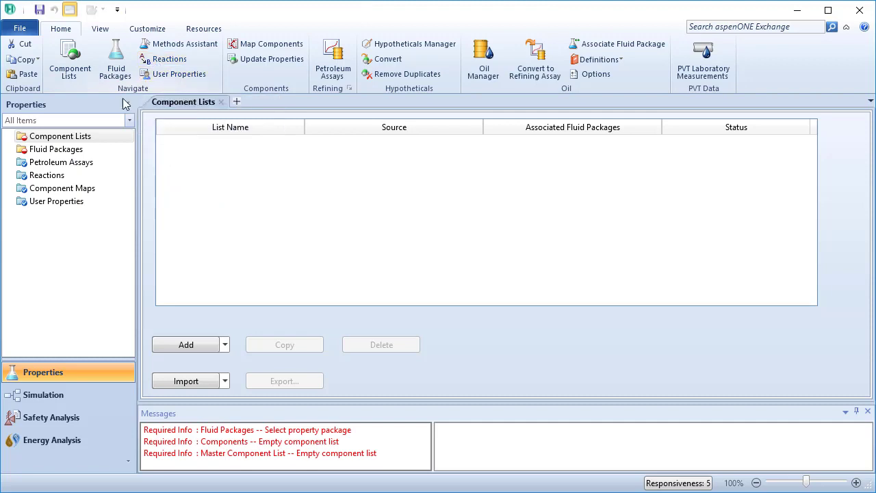
Step: Start a manually entered petroleum assay using the Assay Components Celsius to 850C component list
click(67, 164)
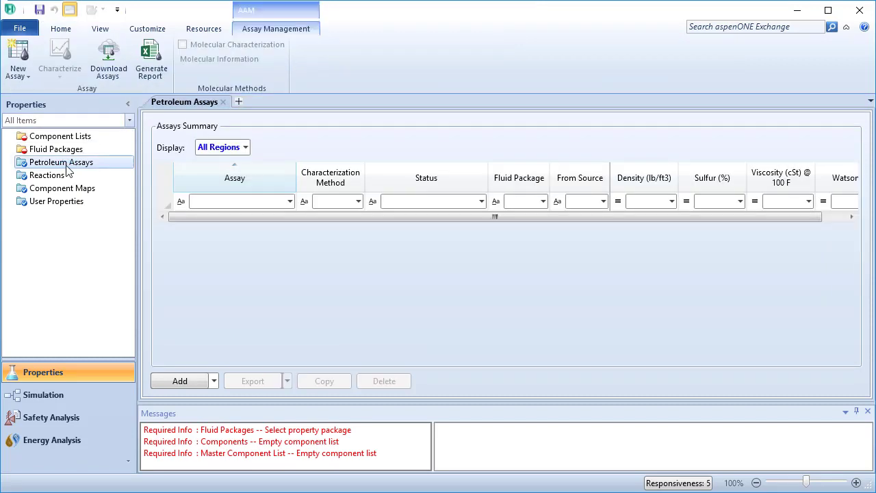
click(24, 75)
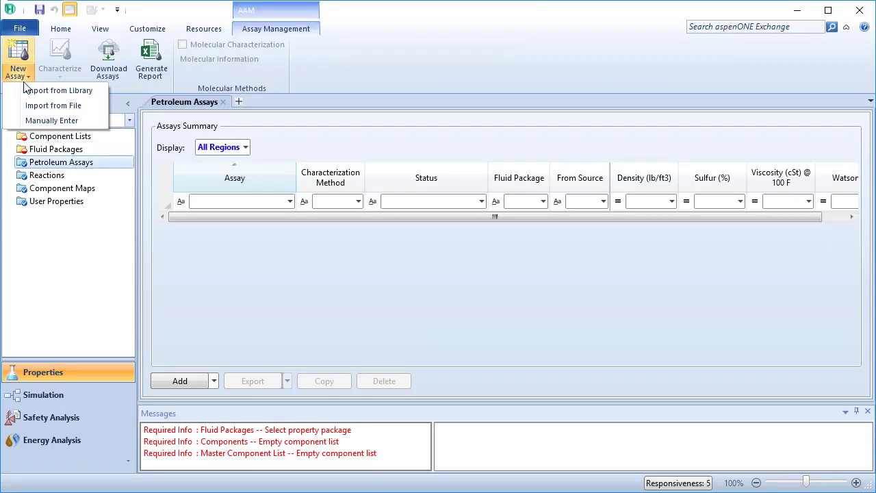
click(42, 122)
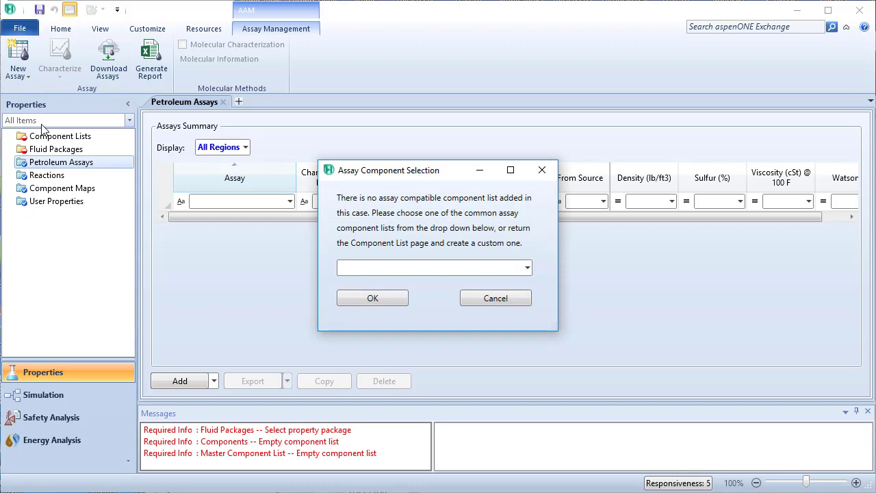
click(365, 274)
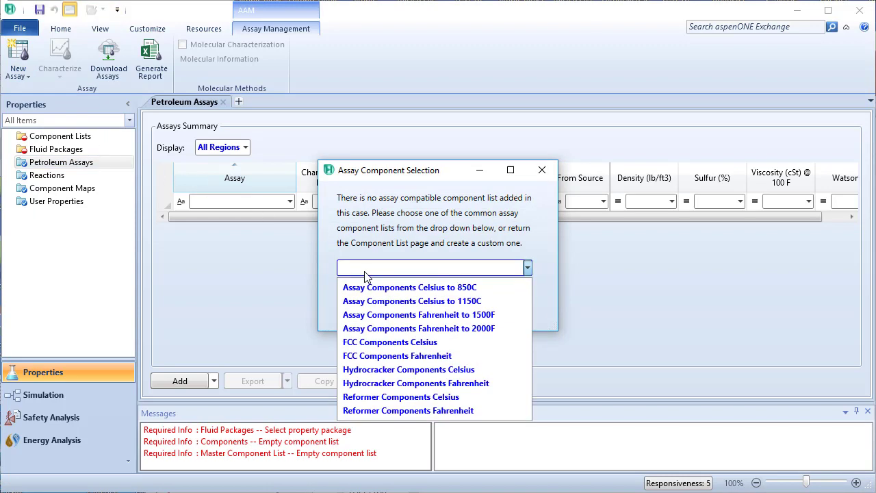
click(368, 287)
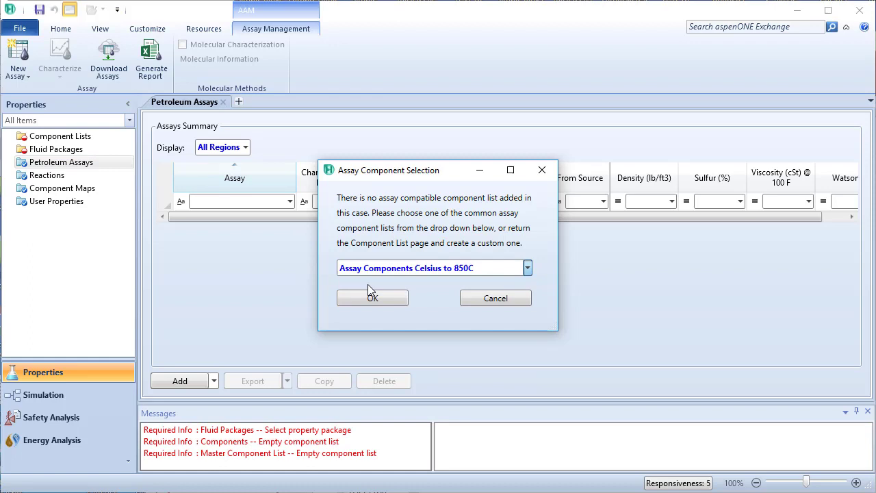
click(371, 297)
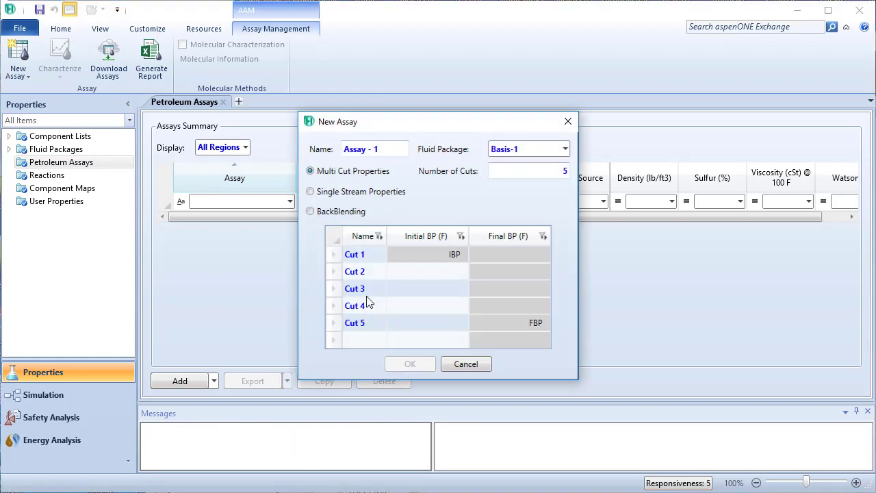
Step: Name the new assay Sample Assay 1 and set its number of cuts to 6
triple_click(376, 149)
text(Sample Assay 1)
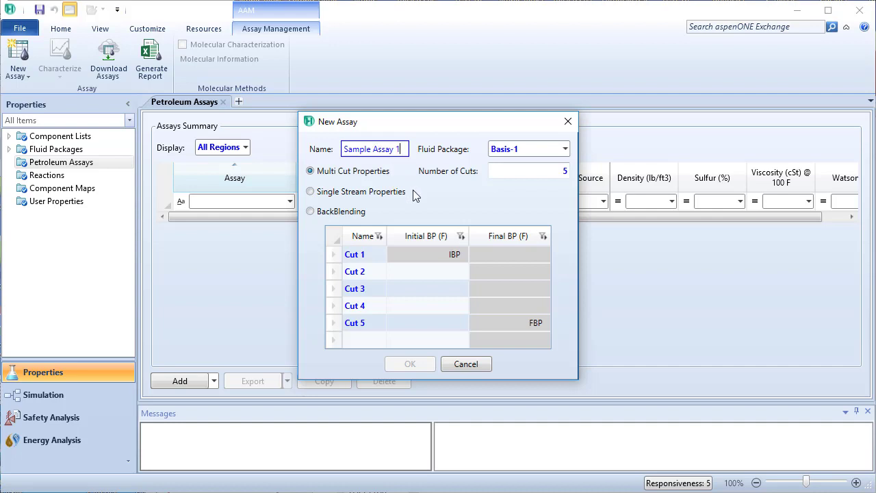
click(500, 172)
key(BackSpace)
text(6)
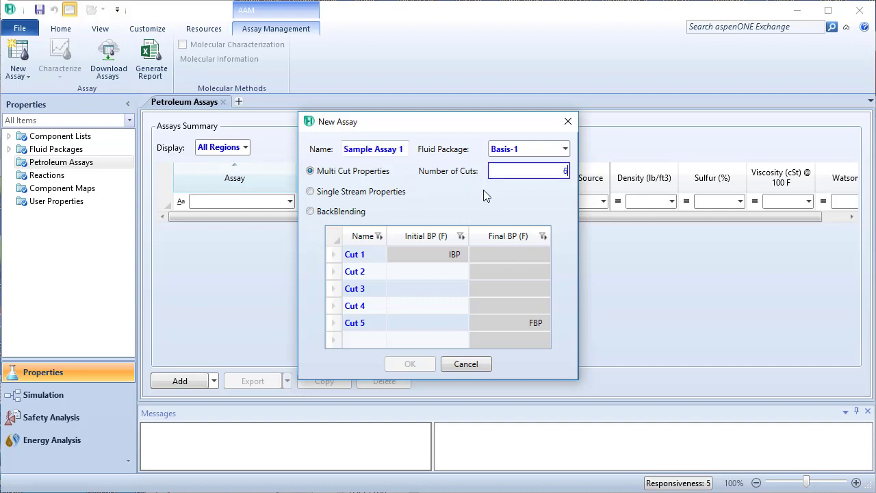
Step: Enter initial boiling points of 212, 392, 572, 752 and 932 F for Cuts 2 to 6 and create the assay
click(441, 271)
text(212)
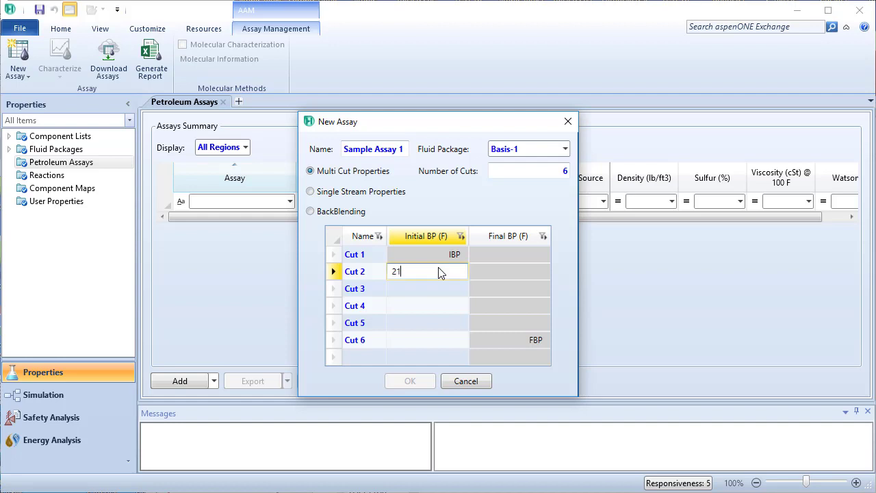
key(Return)
text(392)
key(Return)
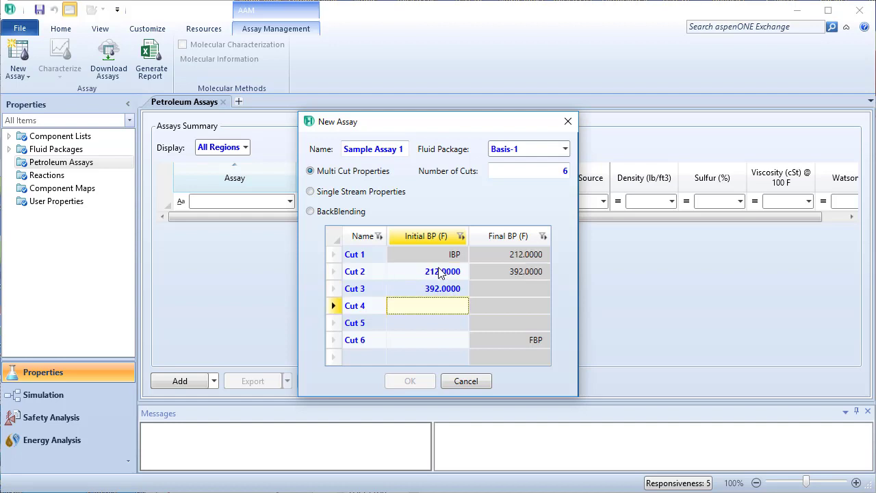
text(572)
key(Return)
text(752)
key(Return)
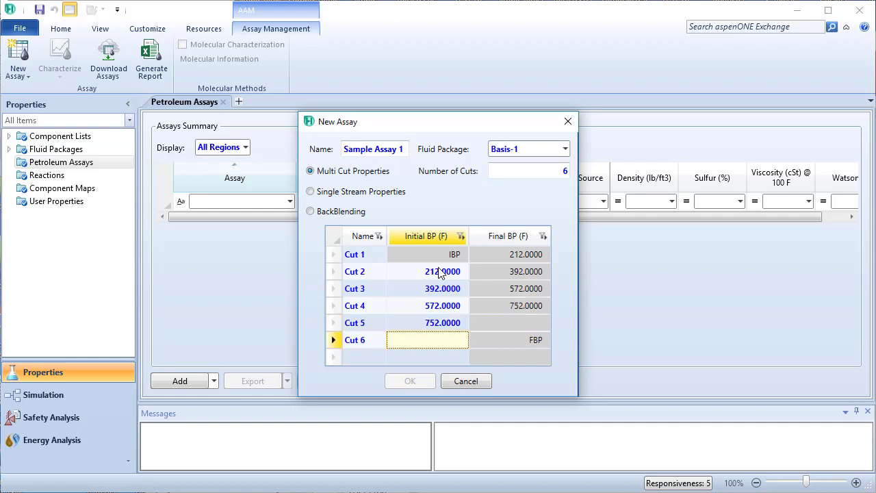
text(932)
key(Return)
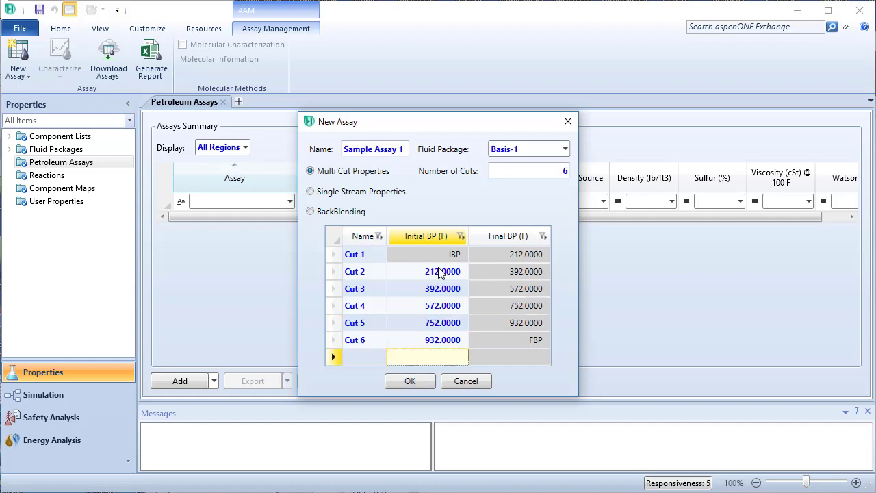
click(406, 381)
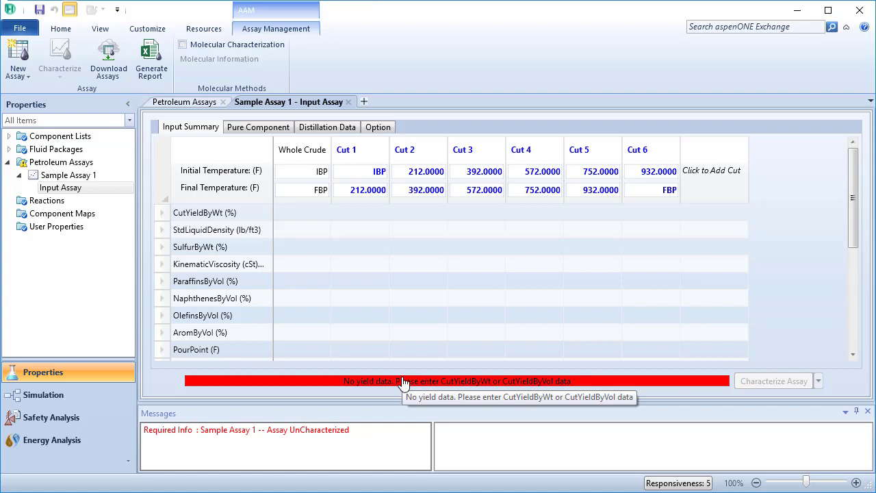
Step: Change the unit of the StdLiquidDensity property to API in the assay's input summary
double_click(231, 231)
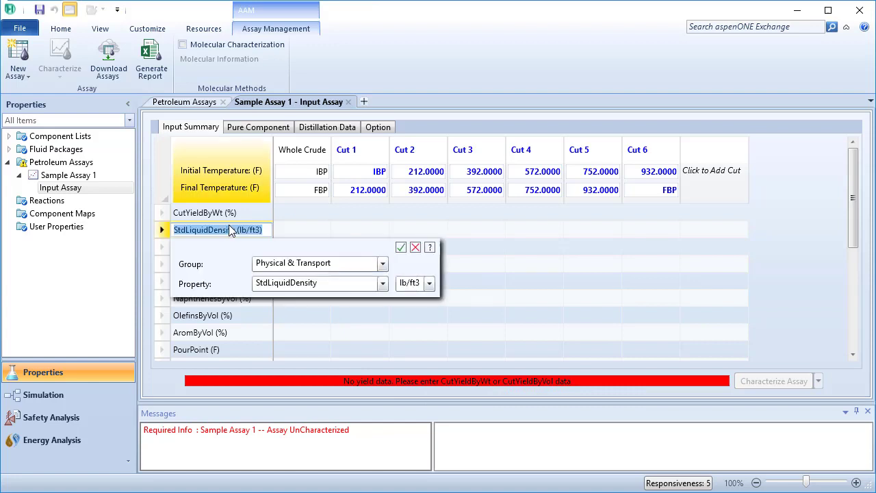
click(429, 284)
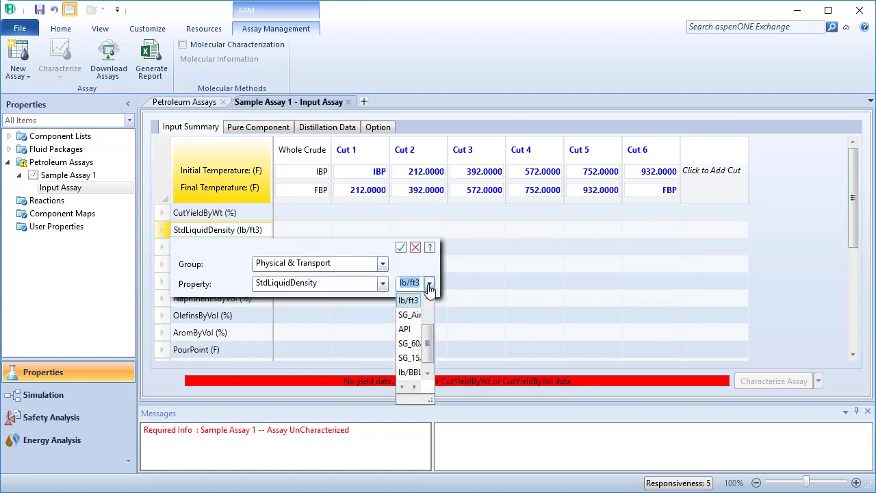
click(406, 329)
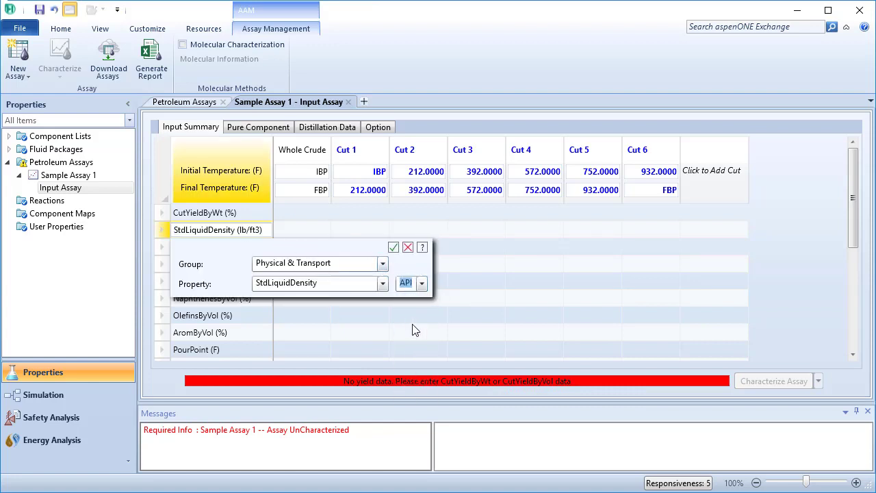
click(393, 247)
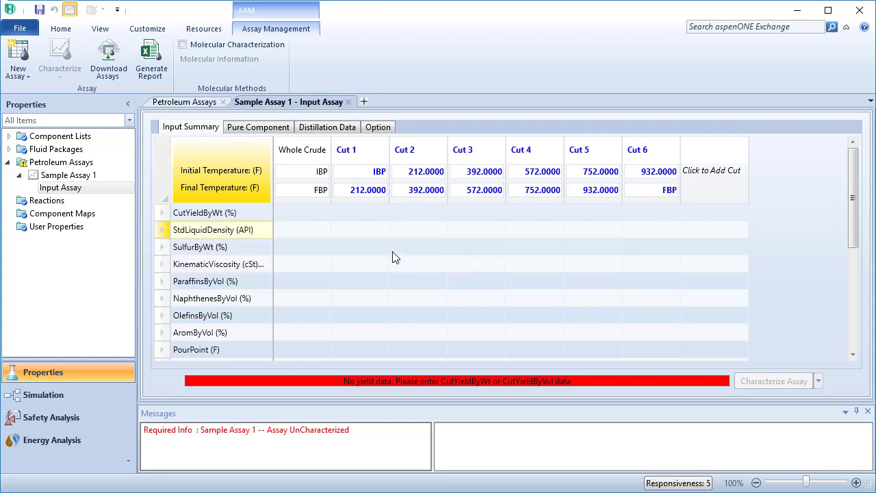
scroll(392, 254, down, 3)
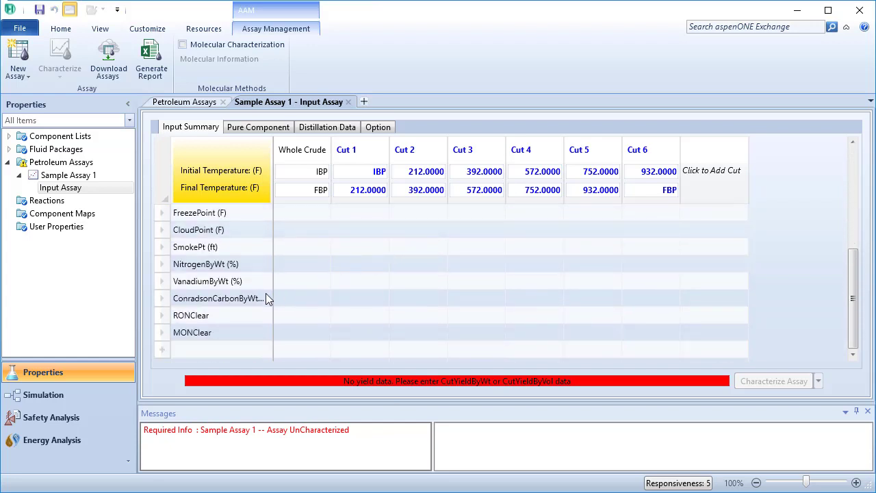
click(162, 350)
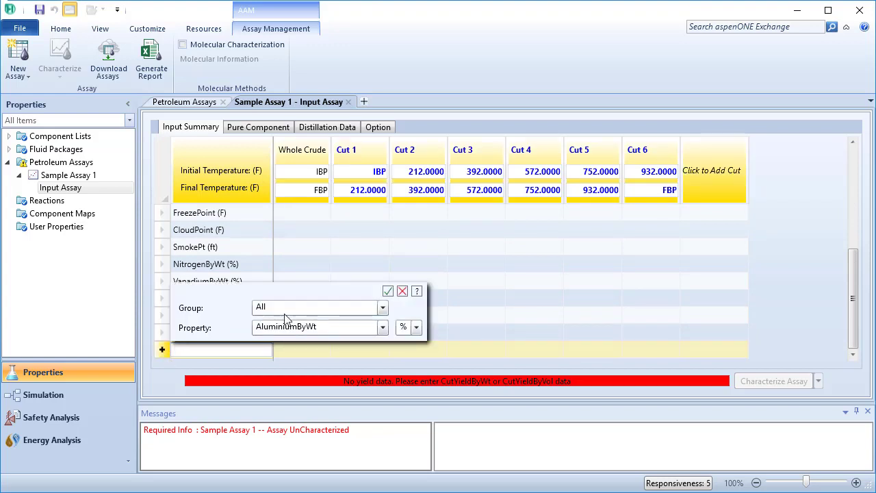
click(403, 291)
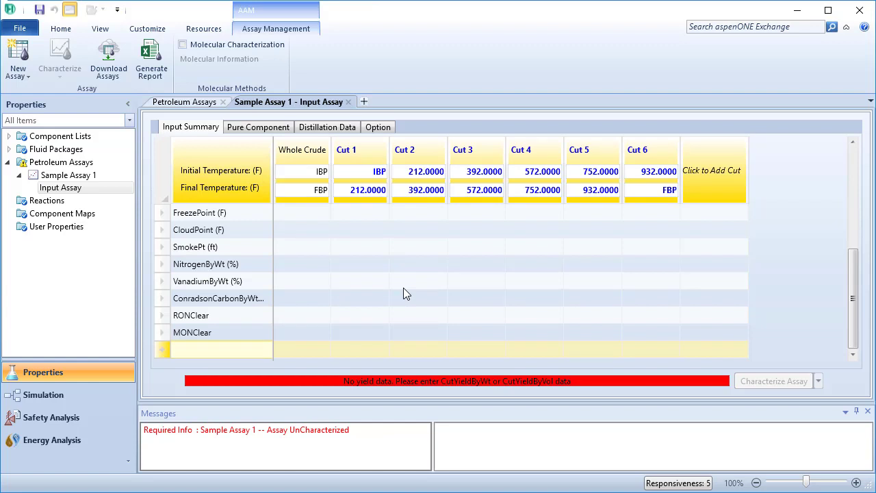
click(690, 188)
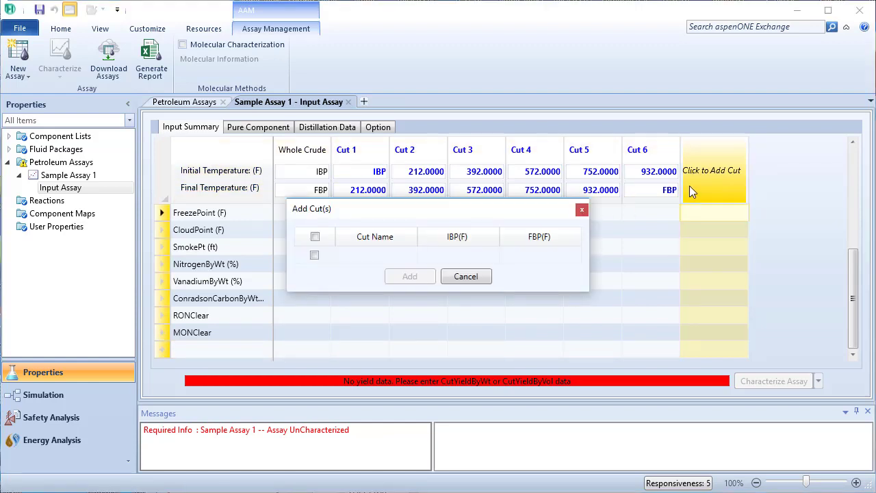
click(578, 212)
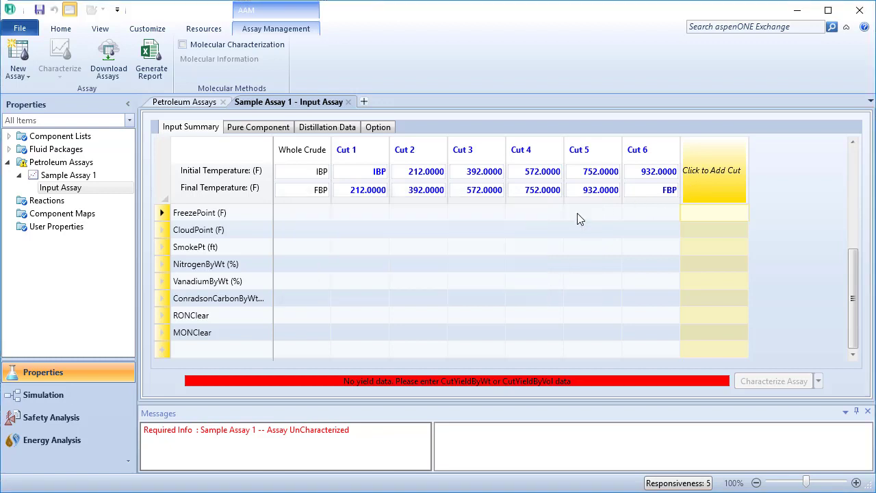
Step: Characterize Sample Assay 1 by matching its assay cut properties
scroll(577, 213, up, 3)
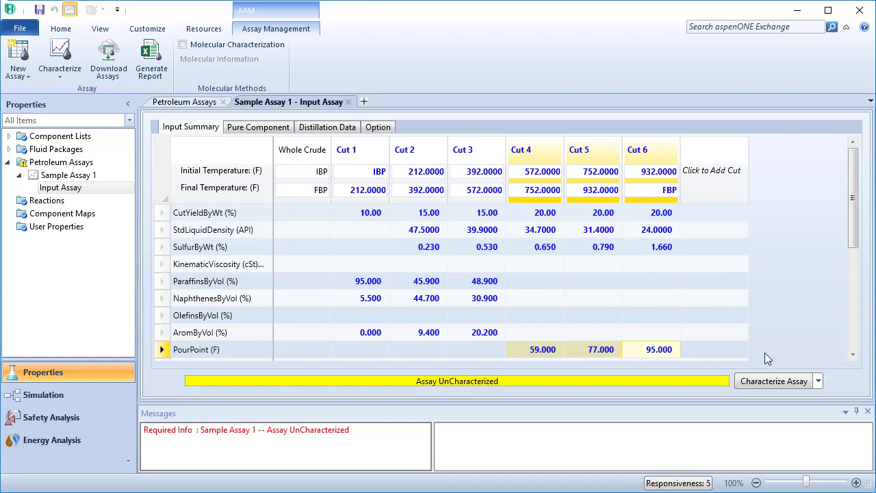
click(821, 382)
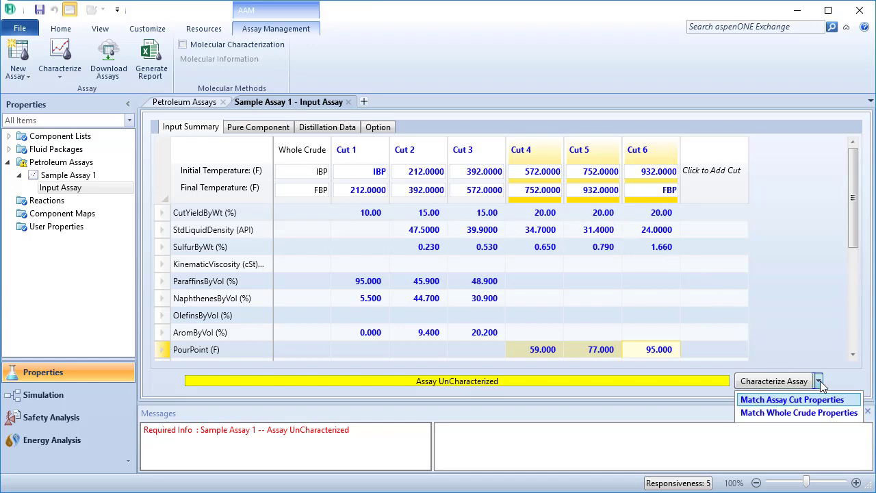
click(808, 400)
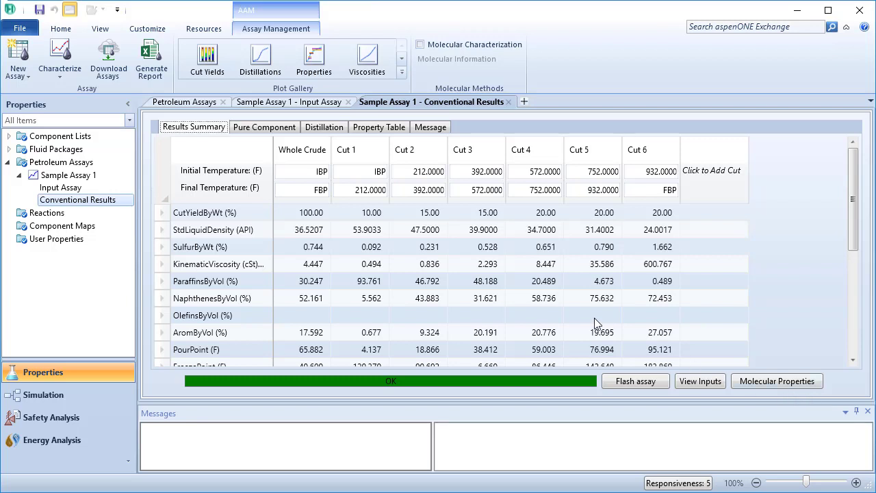
Step: Start a second manually entered assay based on single stream properties
click(27, 77)
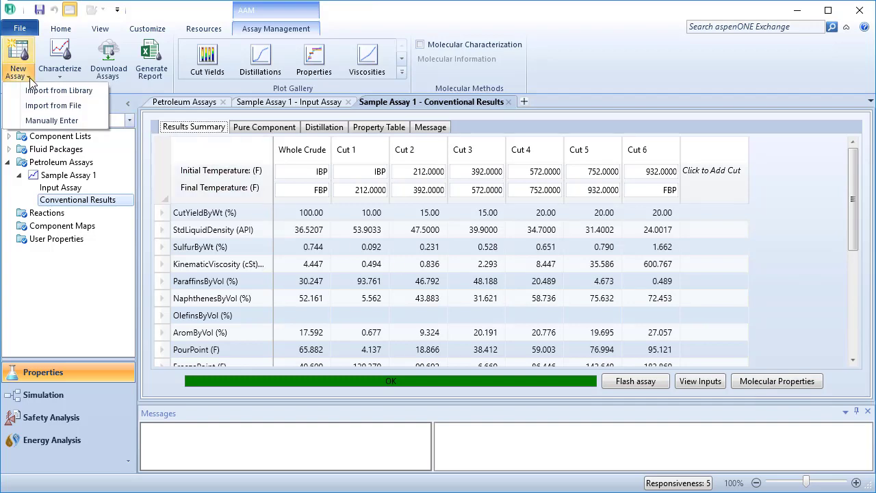
click(52, 121)
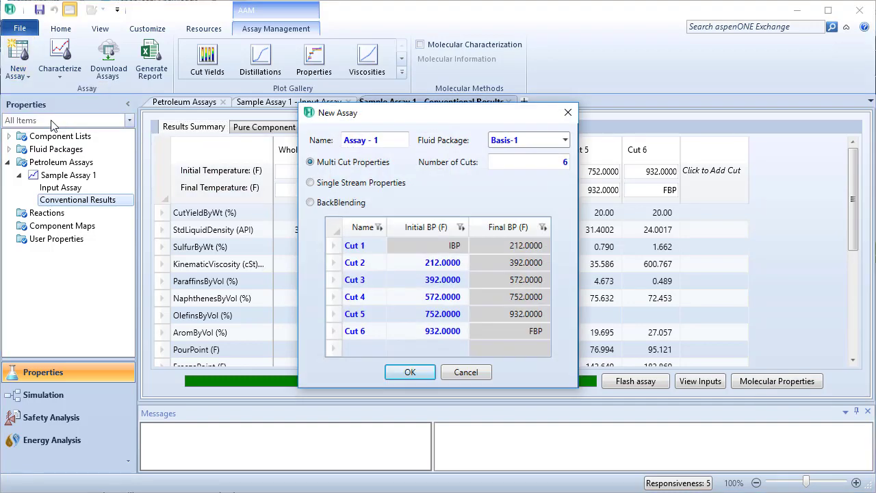
click(319, 186)
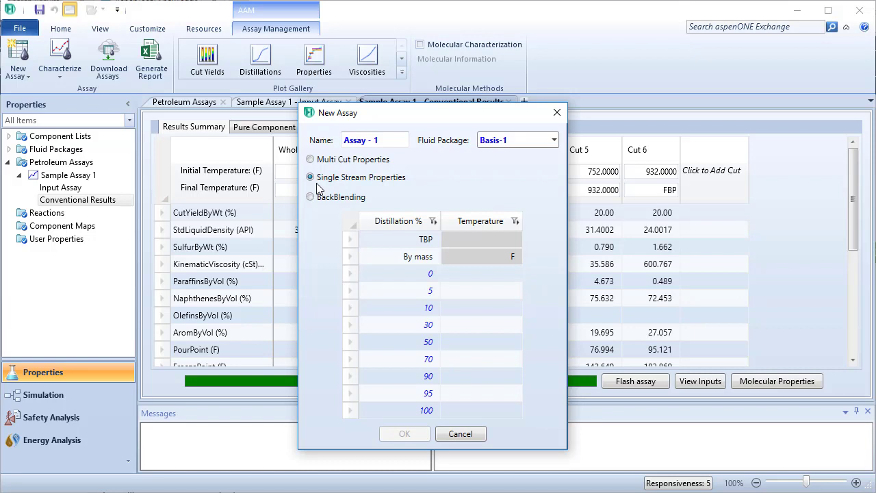
Step: Change the 5% distillation point to 4% and insert a new row at the 10% point
click(388, 291)
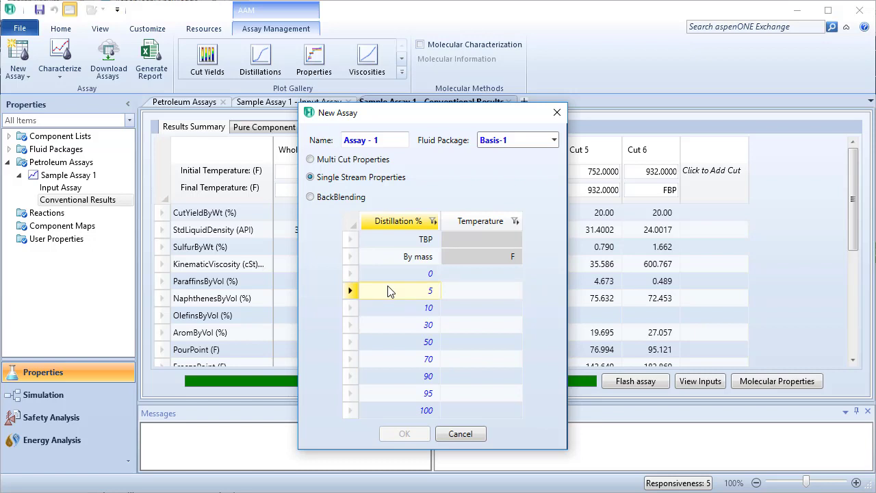
text(4)
key(Return)
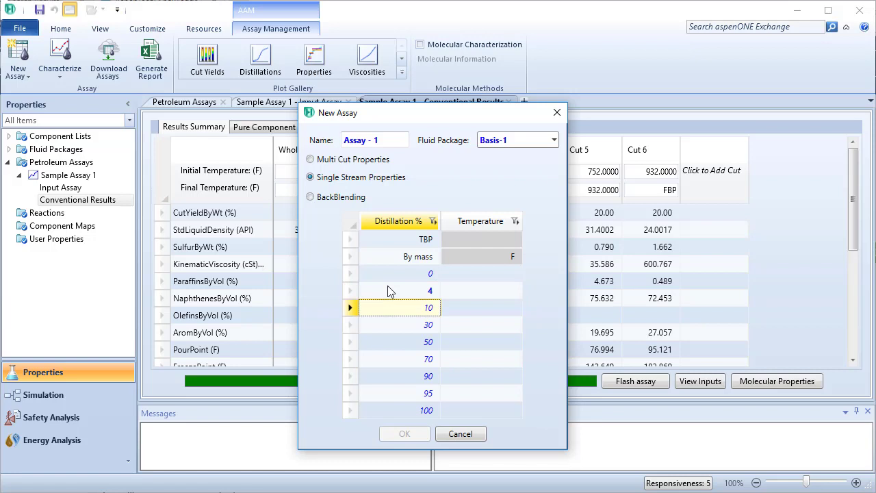
right_click(351, 308)
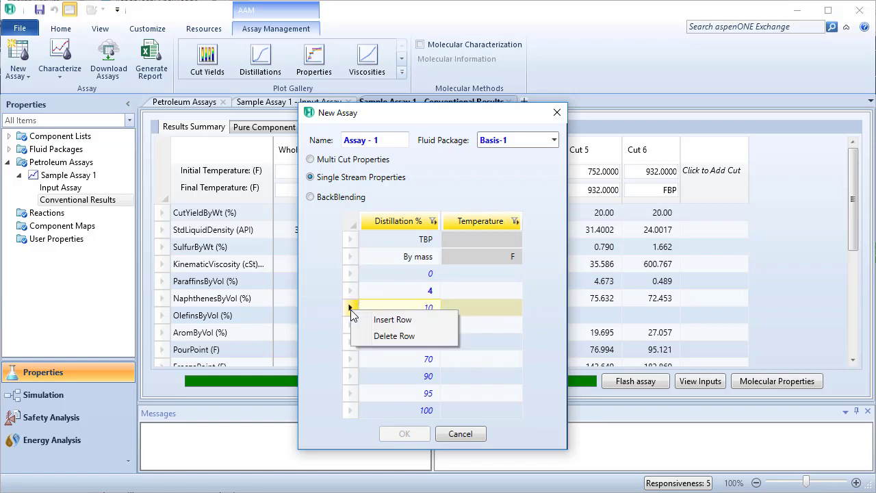
click(373, 320)
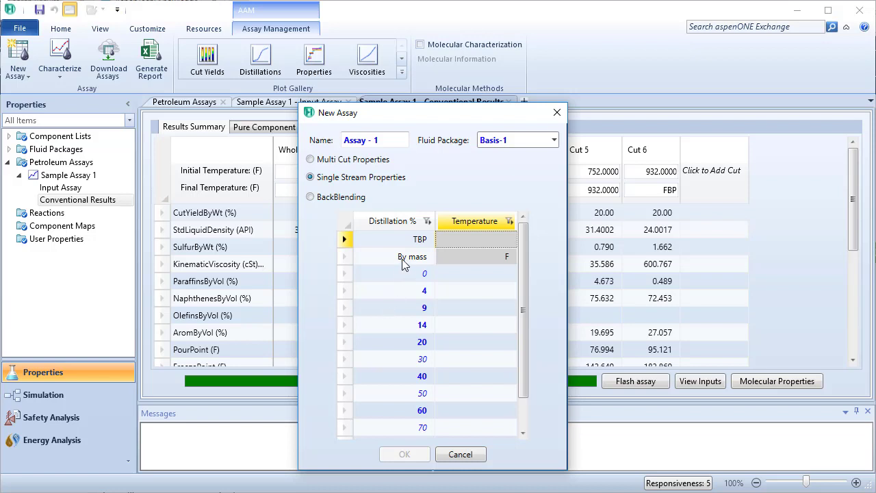
Step: Set the distillation basis to By volume, paste temperatures from -256 F at 0% to 960.8 F at 80%, and create the assay
click(404, 263)
click(404, 263)
click(404, 289)
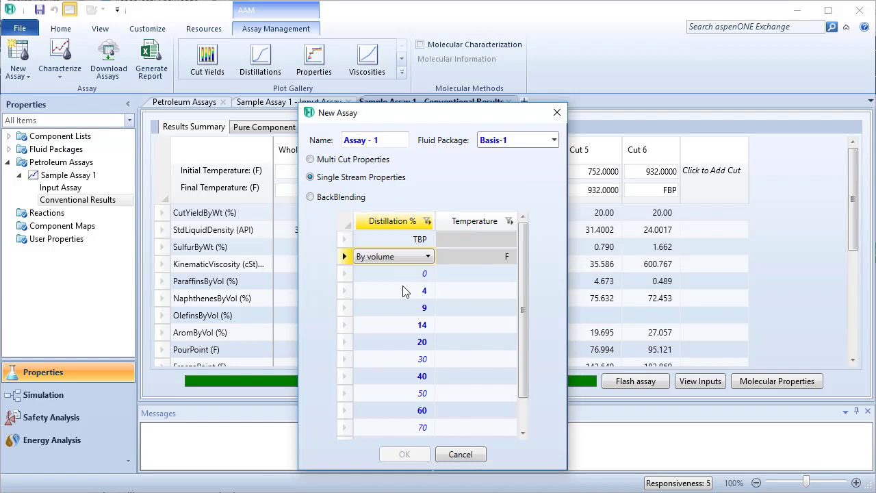
click(448, 280)
key(ctrl+v)
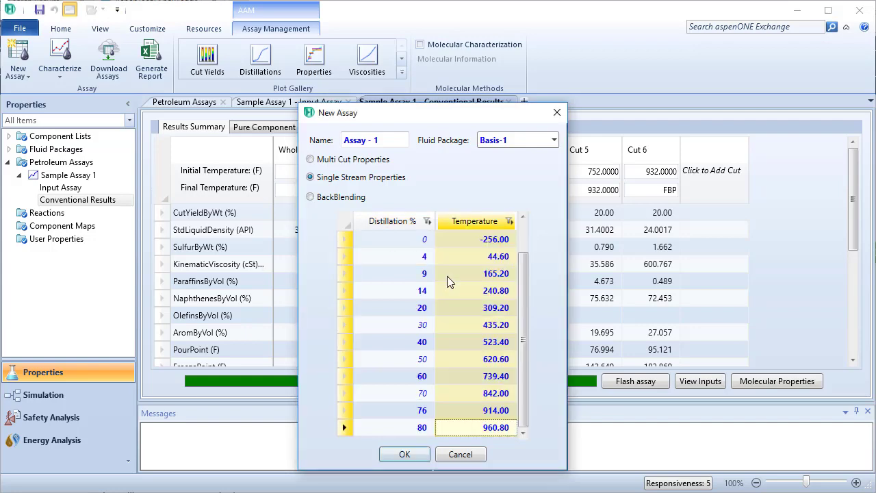
click(406, 454)
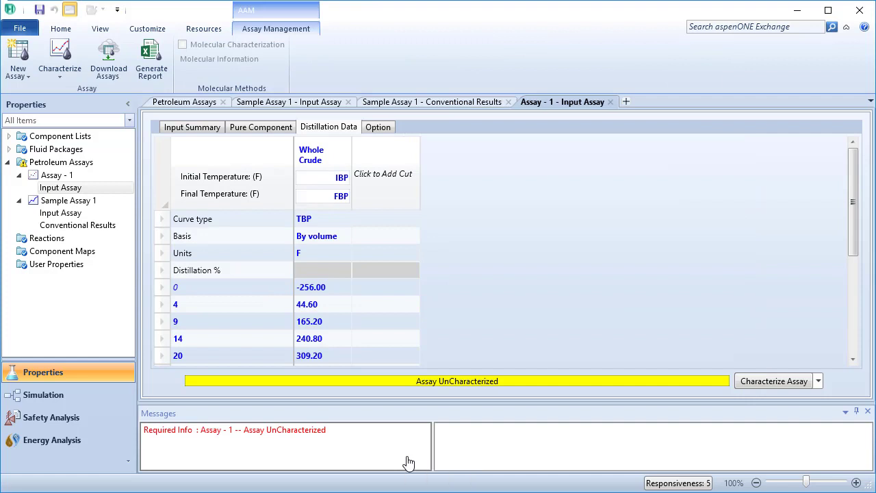
Step: Change the unit of the whole crude's StdLiquidDensity property in Assay - 1's input summary to API
click(196, 128)
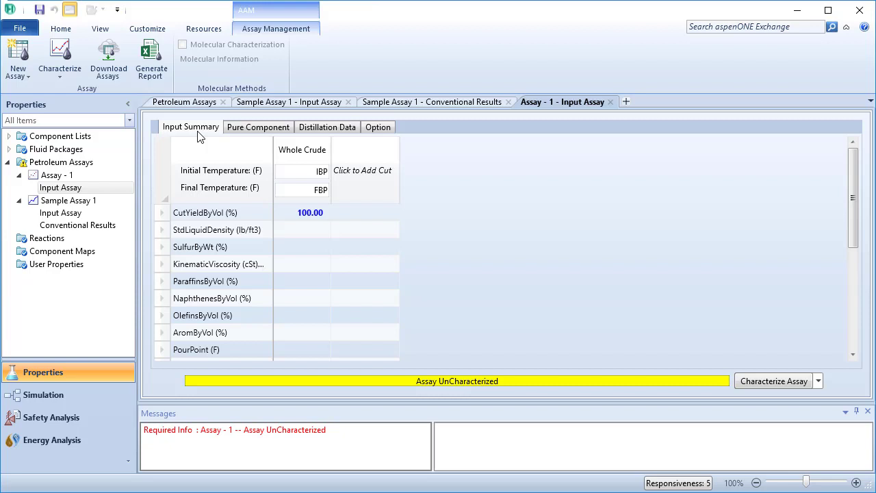
double_click(231, 231)
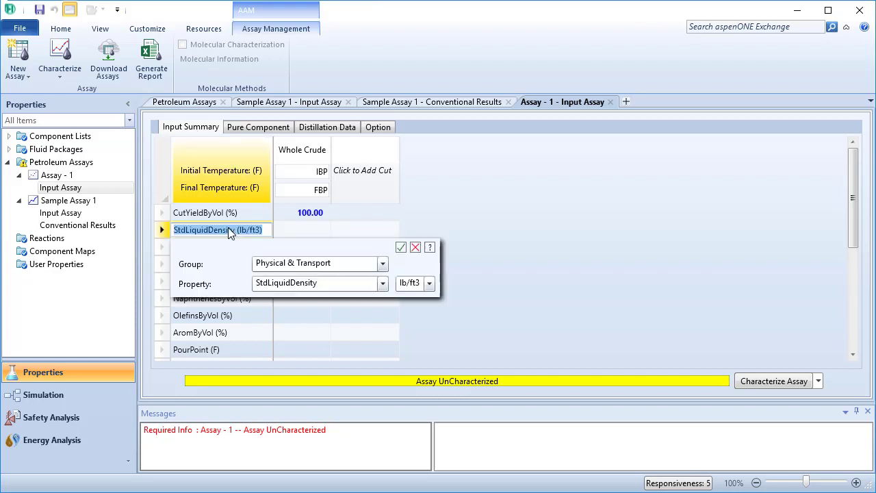
click(429, 283)
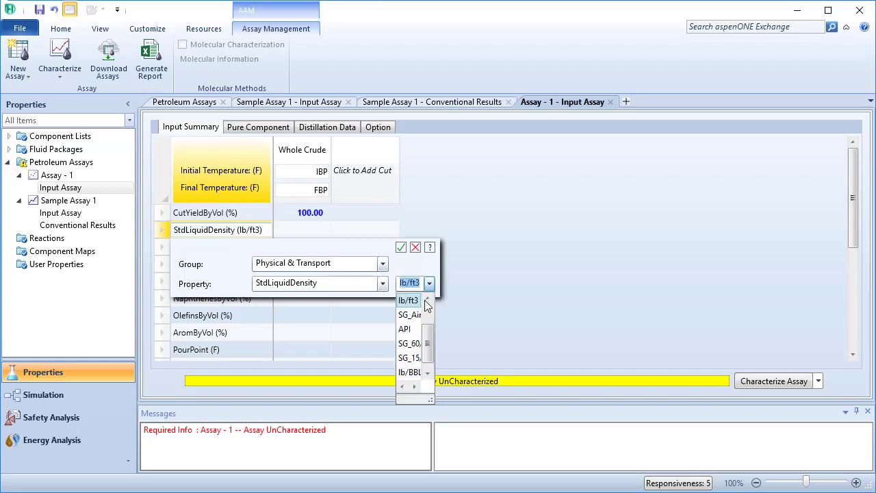
click(405, 329)
click(396, 248)
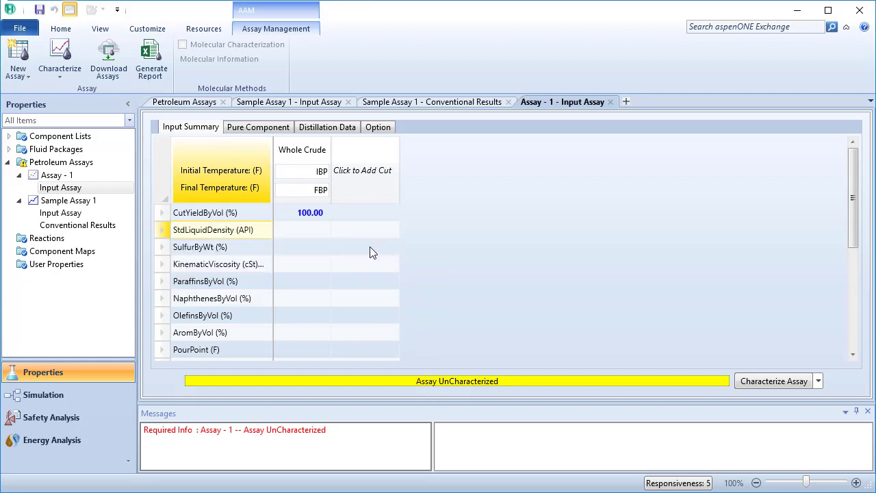
Step: Set the whole crude's standard liquid density to 17 API and its sulfur content by weight to 2.715%
click(313, 234)
text(17)
key(Return)
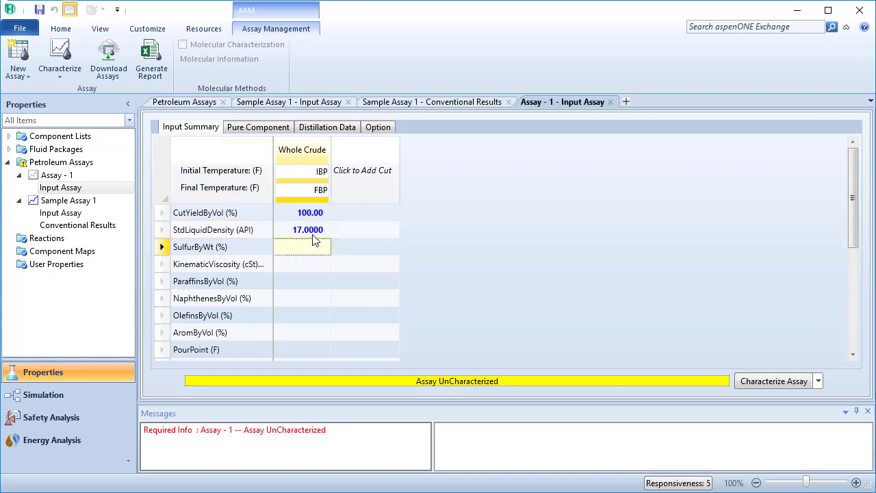
text(2.715)
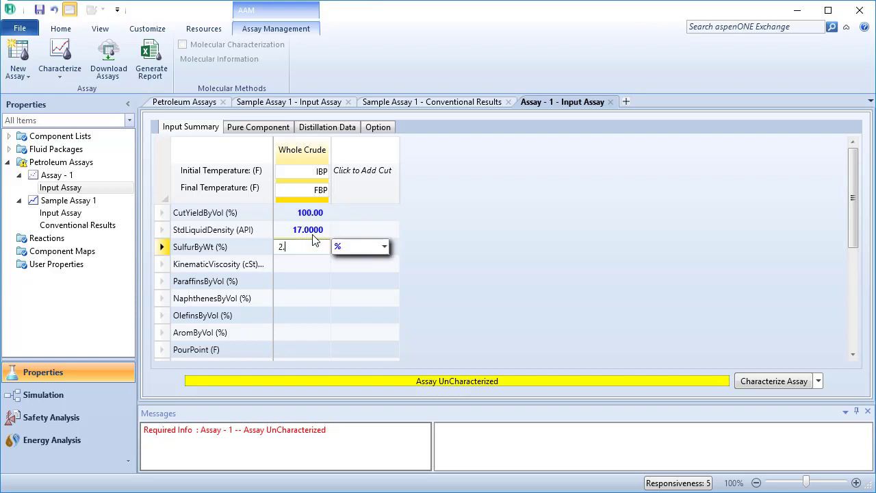
key(Return)
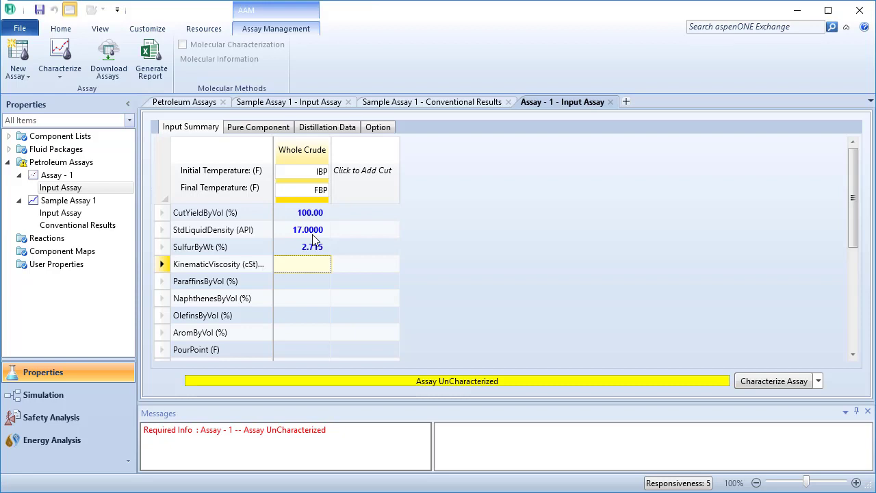
Step: Add i-Pentane from the C5-Paraffin group to the assay's pure component list
click(261, 129)
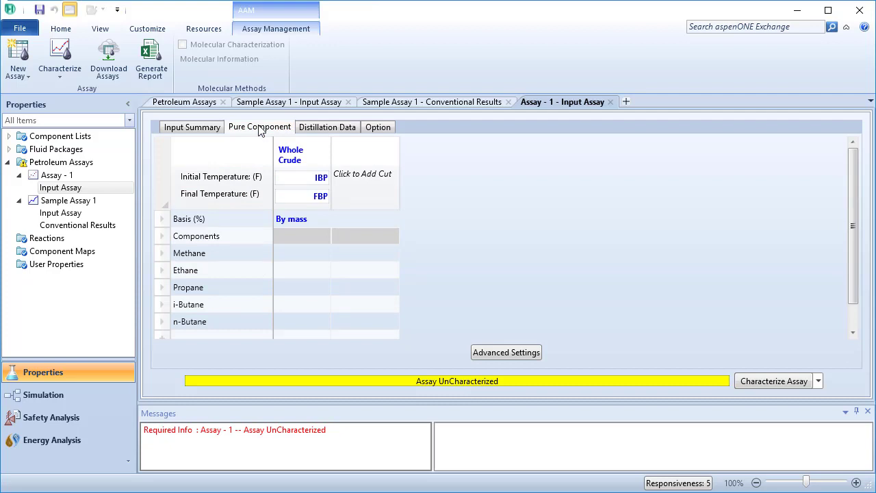
scroll(284, 255, down, 1)
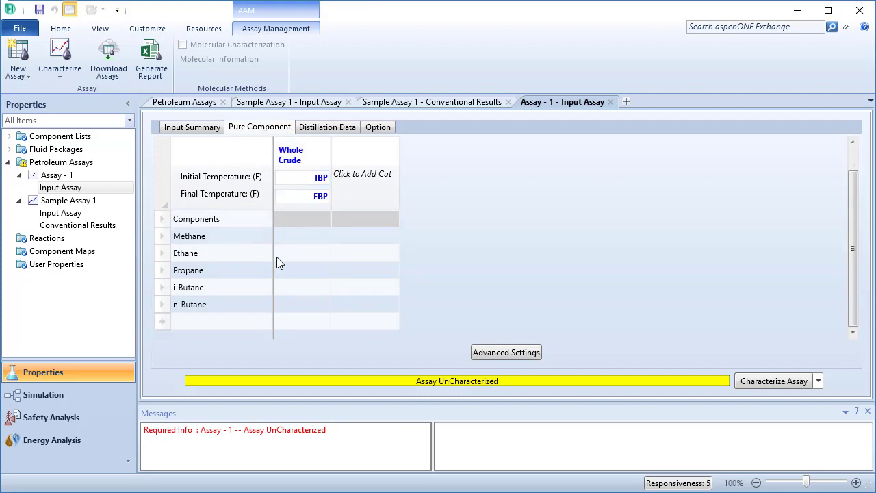
click(164, 322)
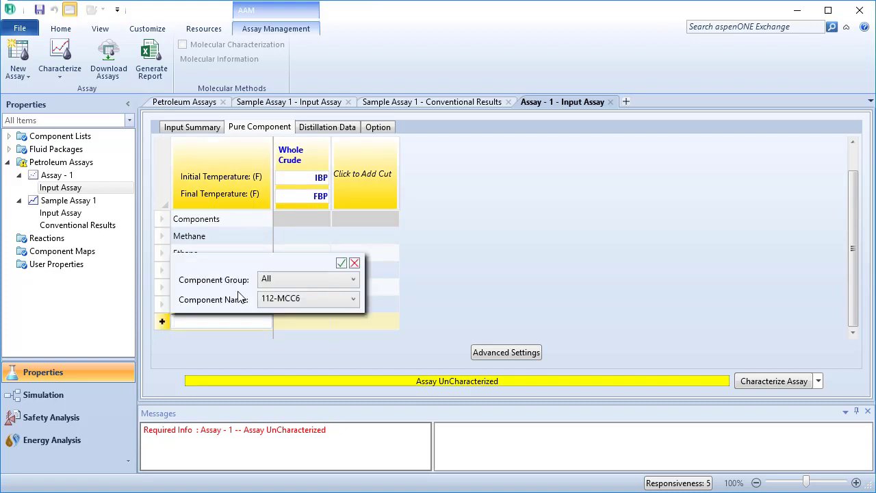
click(267, 280)
scroll(282, 349, down, 8)
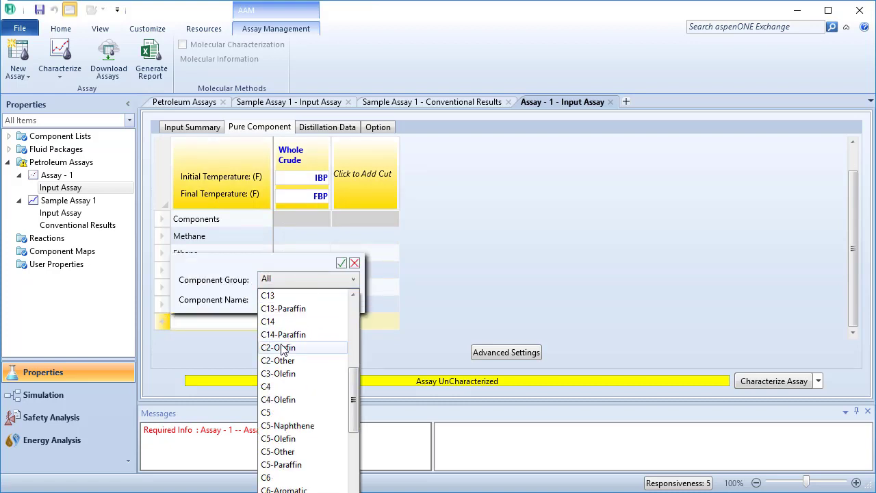
click(291, 464)
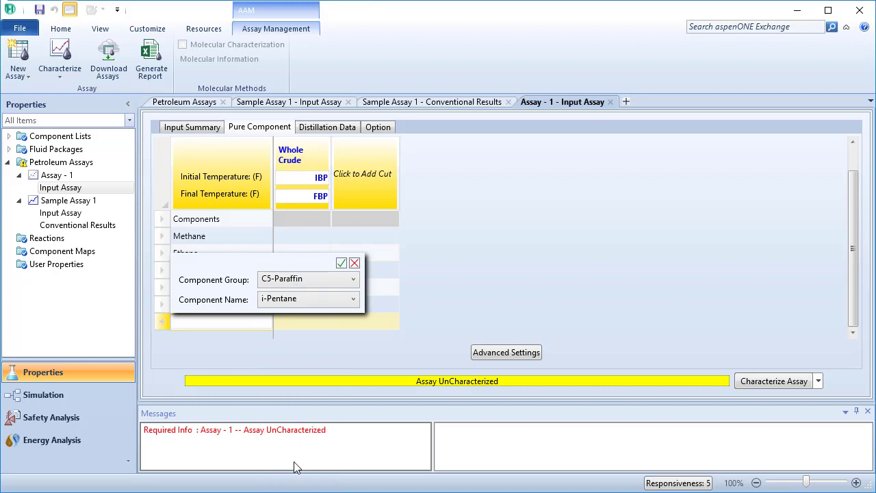
click(341, 263)
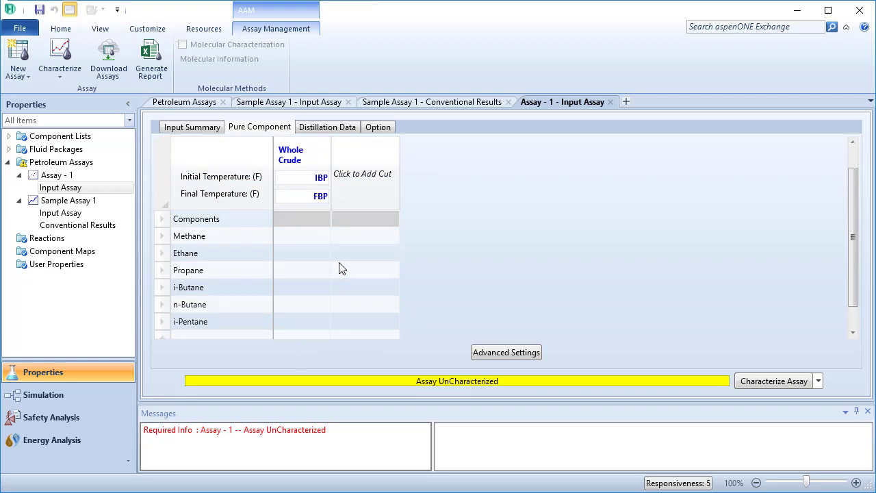
Step: Add n-Pentane from the C5-Paraffin group to the assay's pure component list
scroll(275, 300, down, 1)
click(164, 329)
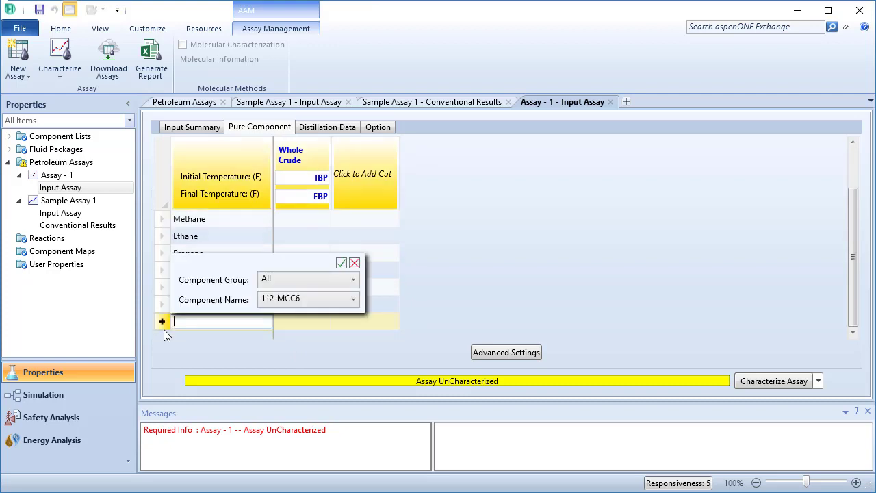
click(307, 276)
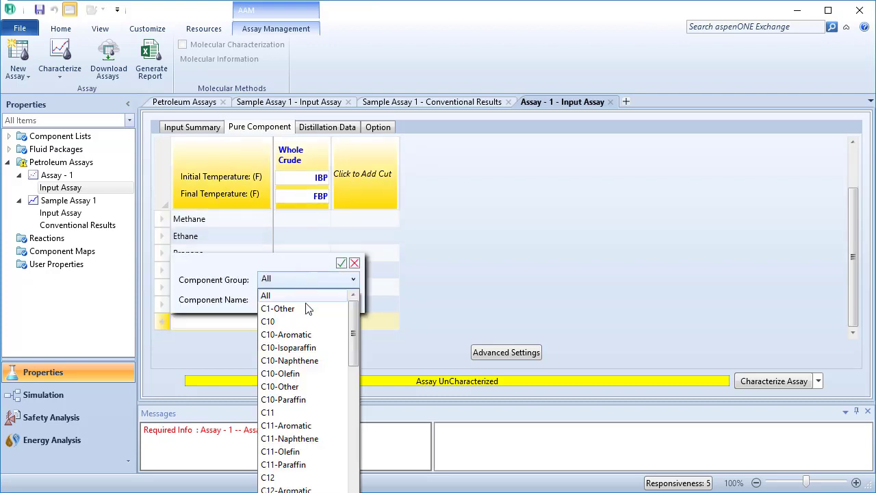
scroll(298, 360, down, 12)
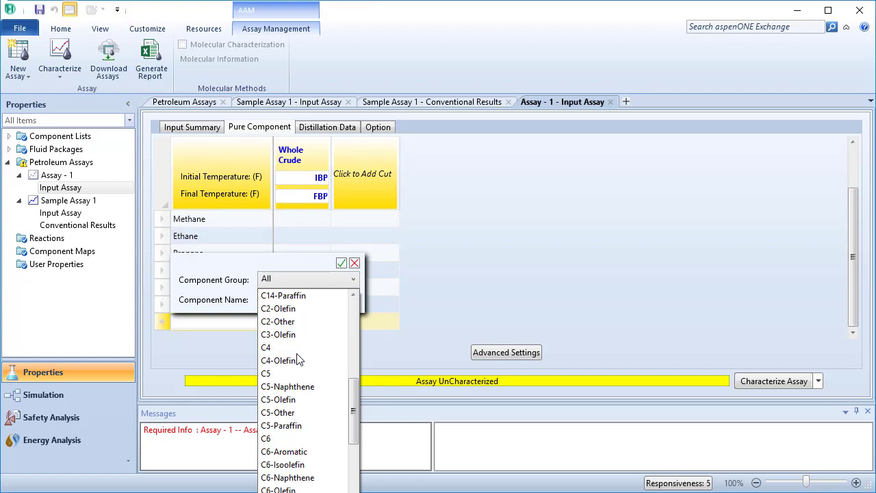
click(299, 425)
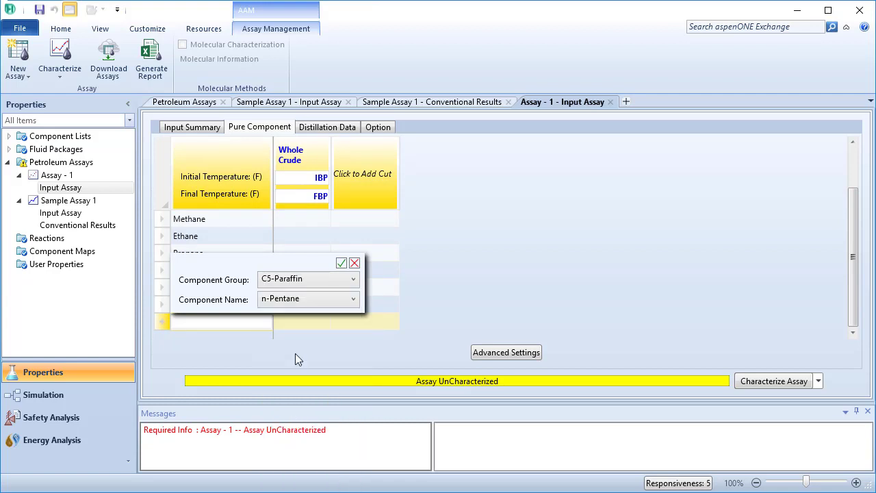
click(341, 263)
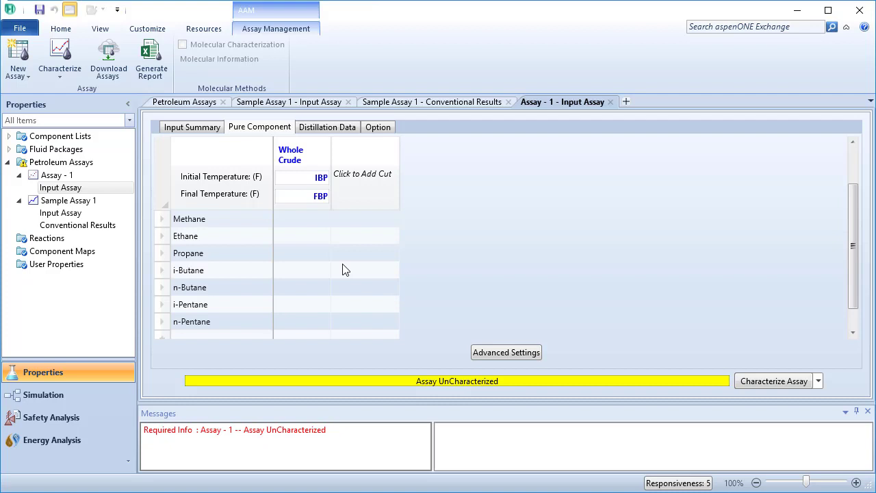
Step: Set the pure component basis to By volume and enter methane 0.010, ethane 0.034, propane 0.470, i-butane 0.360, n-butane 2.590, i-pentane 2.440 and n-pentane 1.88%
click(323, 235)
click(321, 226)
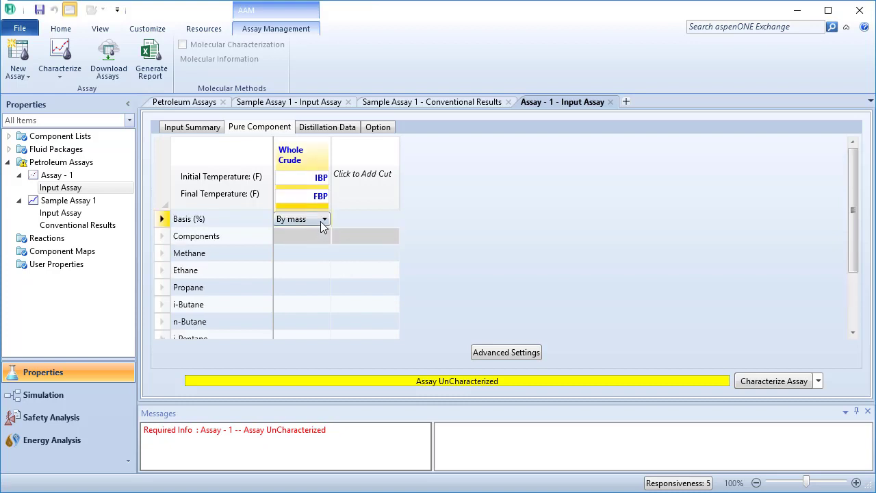
click(321, 222)
click(309, 246)
click(309, 255)
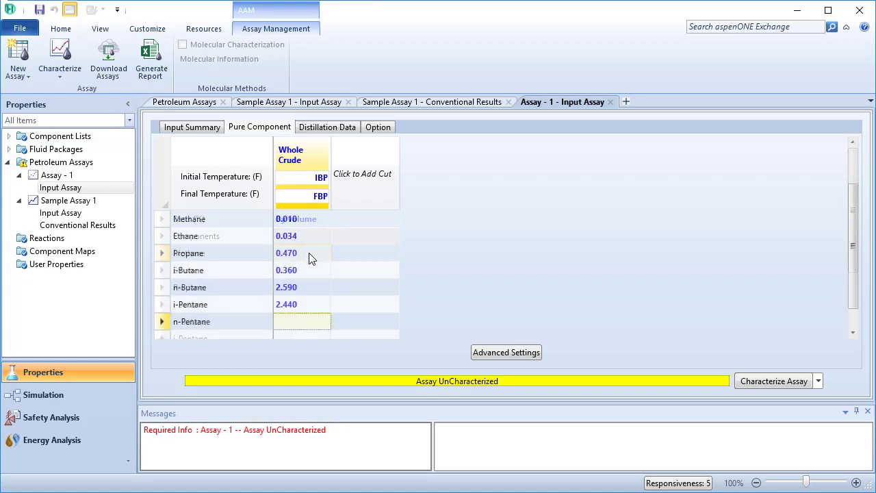
text(1.88)
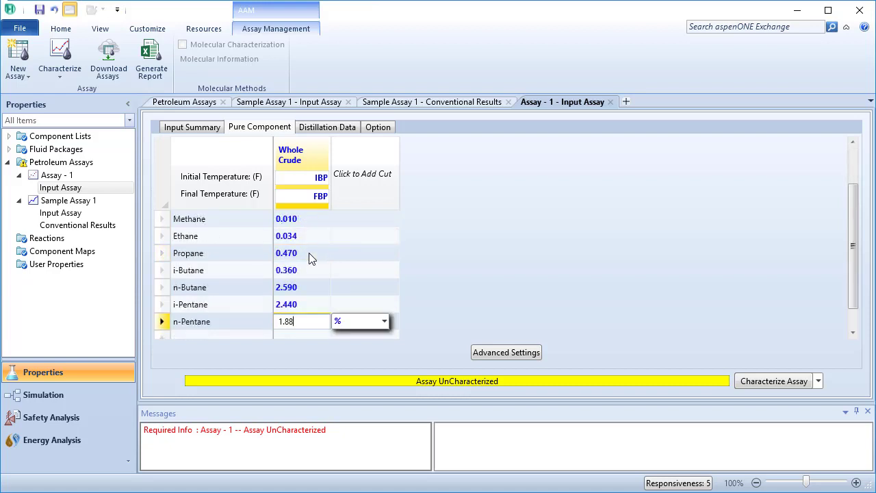
key(Return)
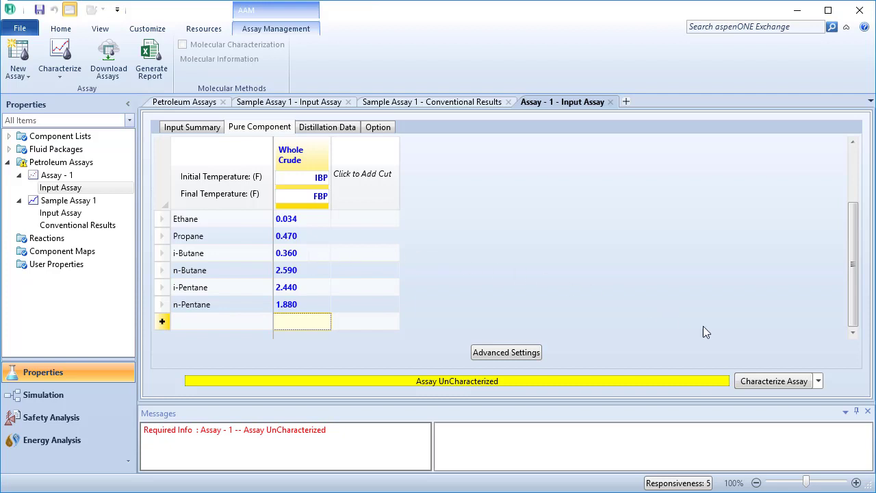
Step: Characterize Assay - 1 and open its conventional results
click(791, 385)
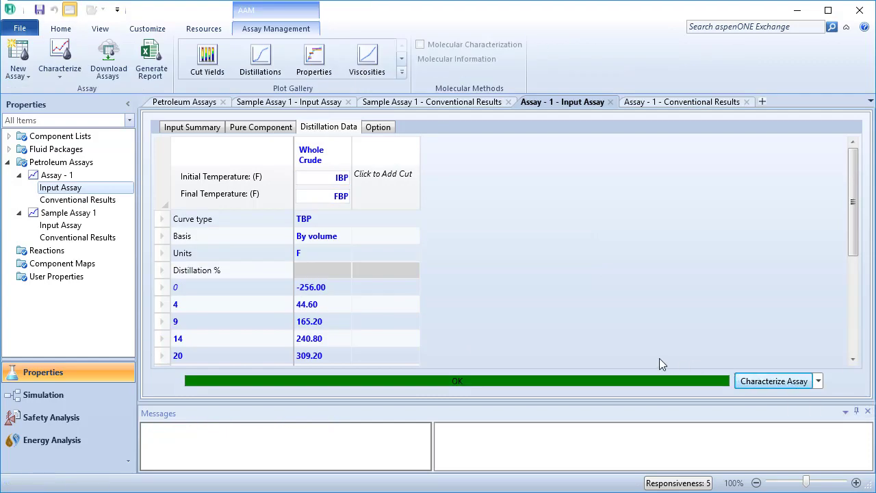
click(58, 206)
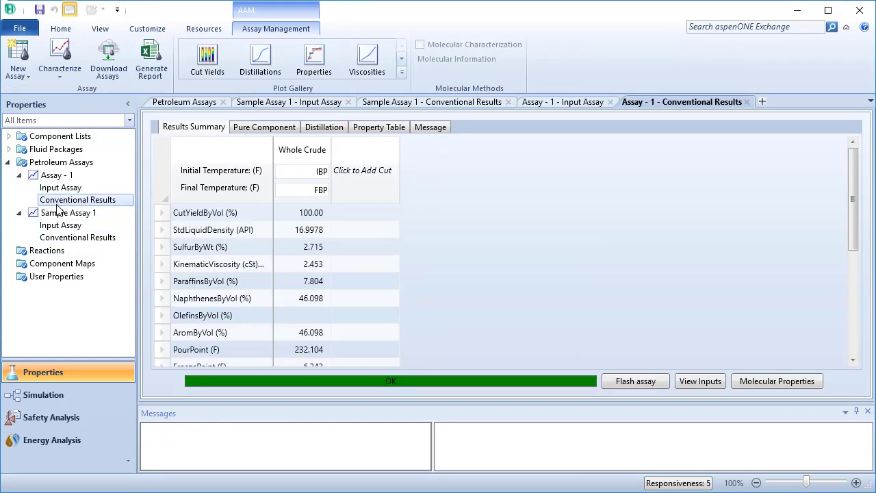